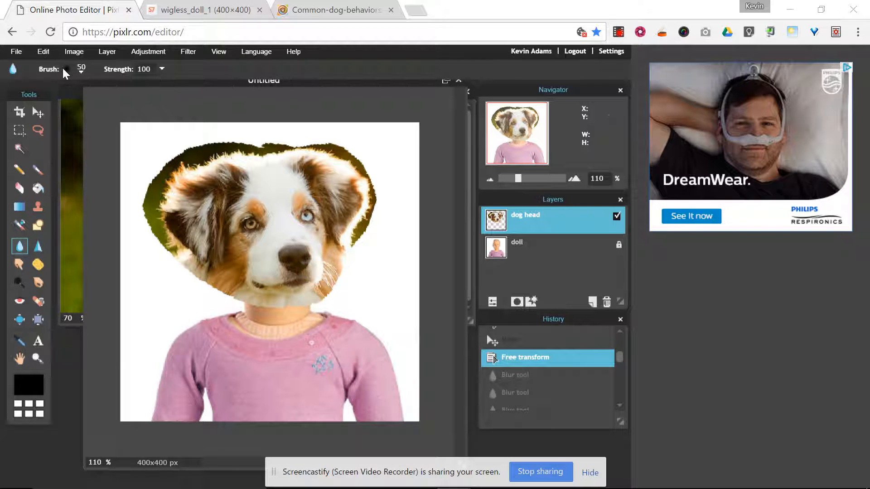
Blur the dog's eyes and the area around its nose with the Blur tool, using a size 50 brush at strength 100
left_click(80, 70)
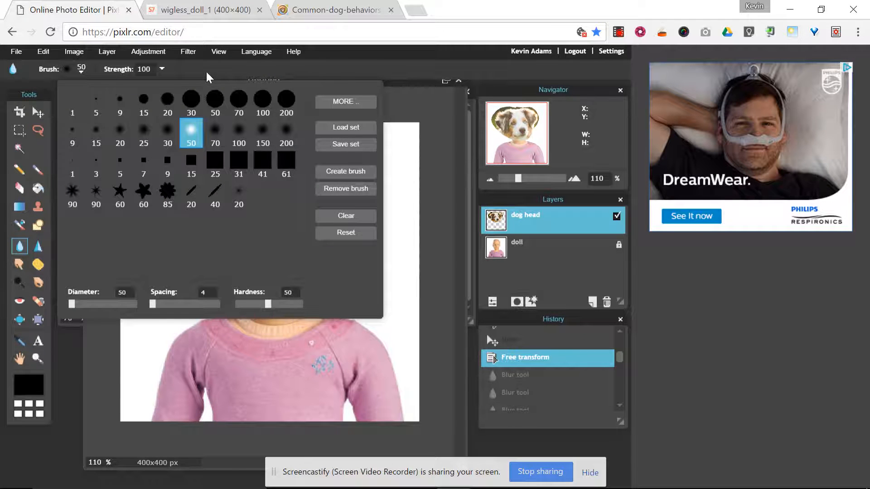
left_click(162, 72)
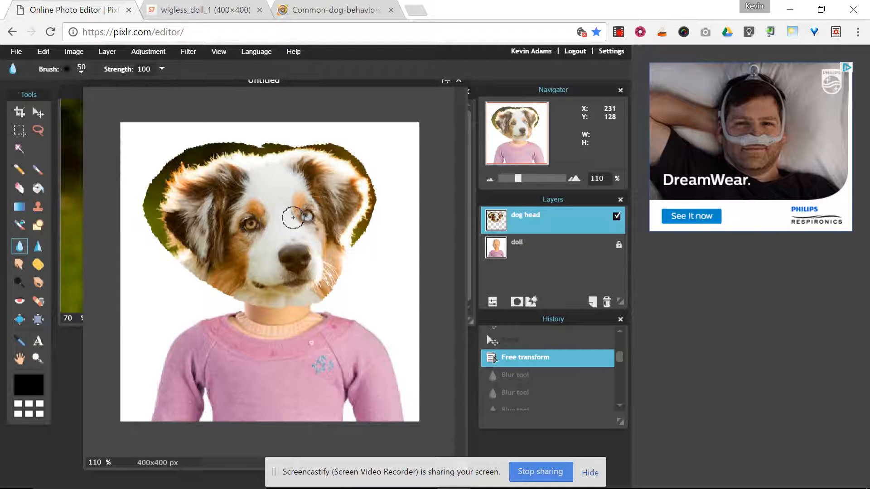
mouse_move(293, 218)
left_mouse_down()
mouse_move(356, 228)
mouse_move(315, 255)
left_mouse_up()
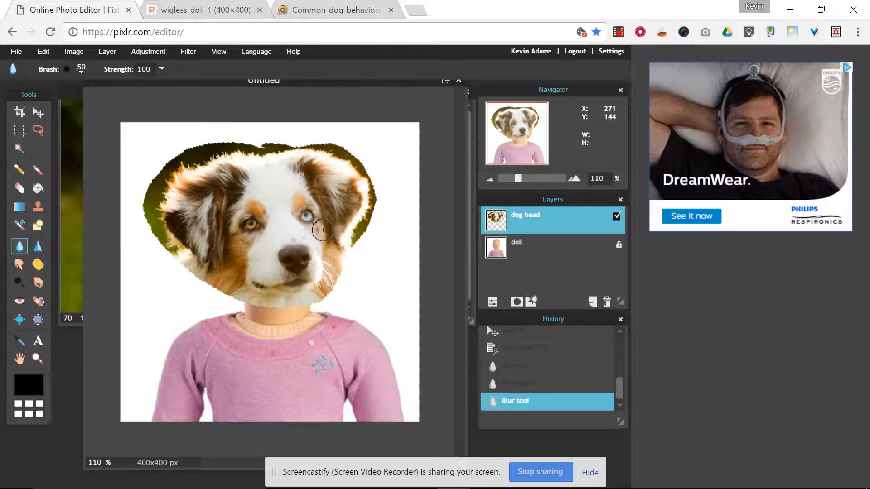
left_click(288, 210)
left_click(302, 216)
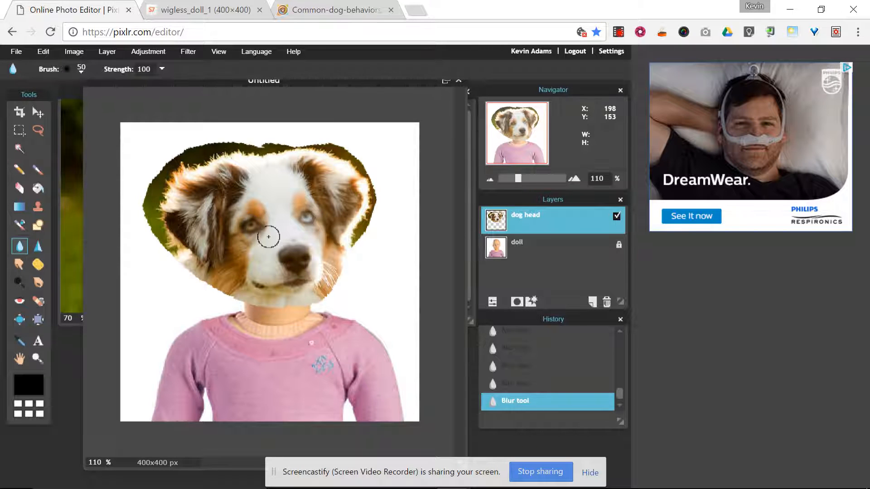
left_click(296, 248)
Revert the dog head's latest blur strokes to an earlier Blur tool state in the history
scroll(570, 359, "up", 5)
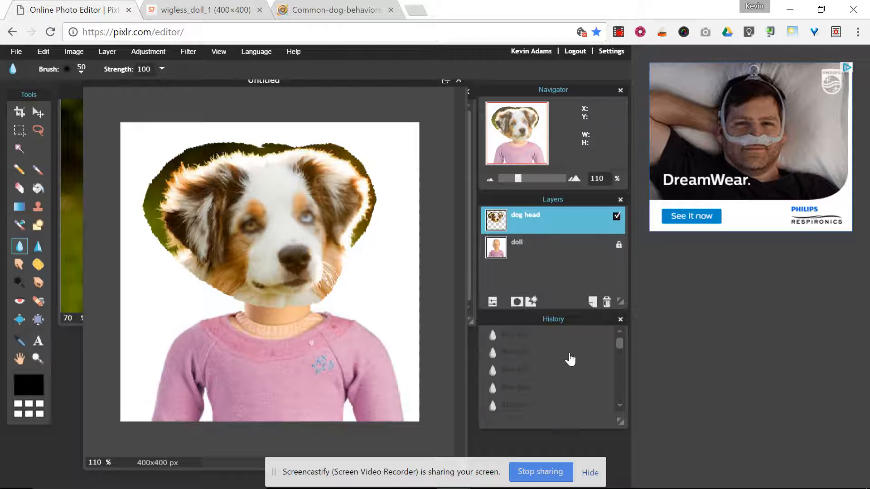
left_click(556, 343)
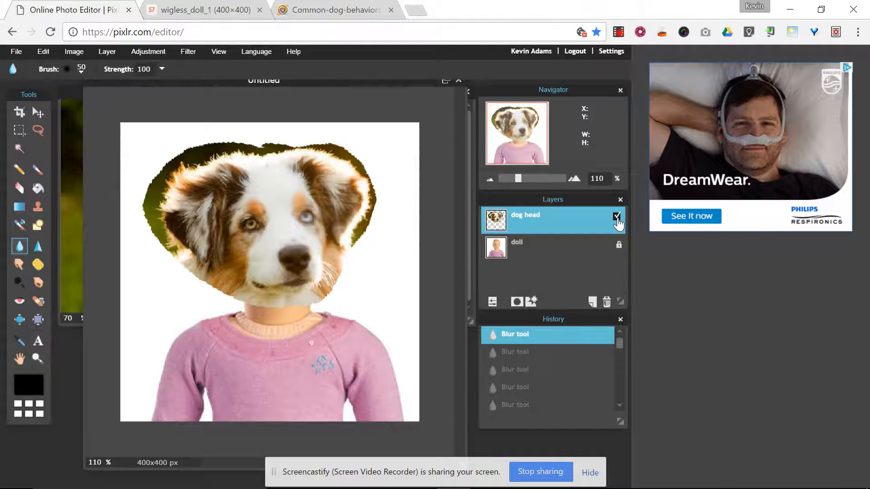
Hide the dog head layer and make the doll layer active
left_click(617, 217)
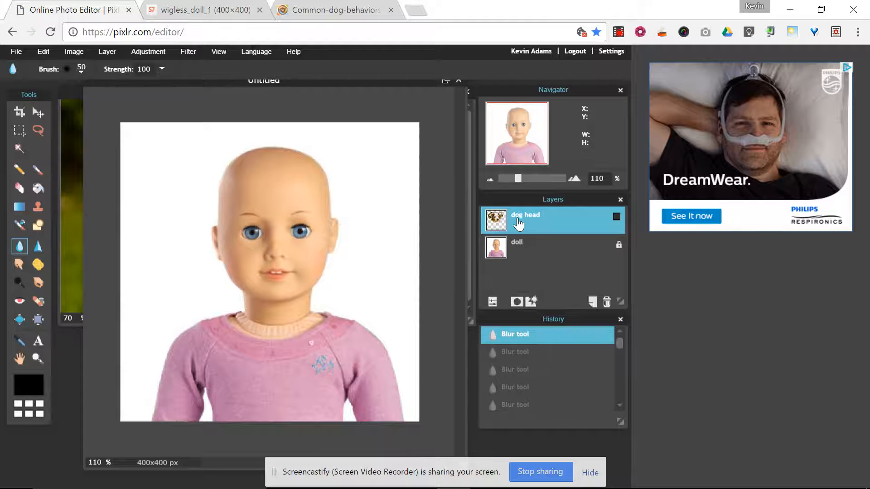
left_click(616, 216)
left_click(616, 217)
left_click(523, 249)
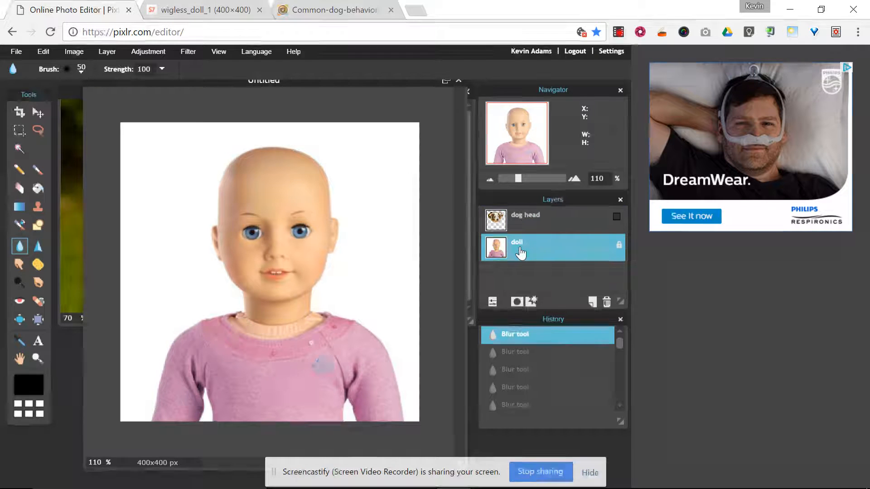
Blur the doll's lower face and both of its eyes on the doll layer
mouse_move(272, 261)
left_mouse_down()
mouse_move(252, 249)
mouse_move(255, 269)
mouse_move(238, 285)
mouse_move(313, 290)
left_mouse_up()
left_click_drag(517, 178, 529, 178)
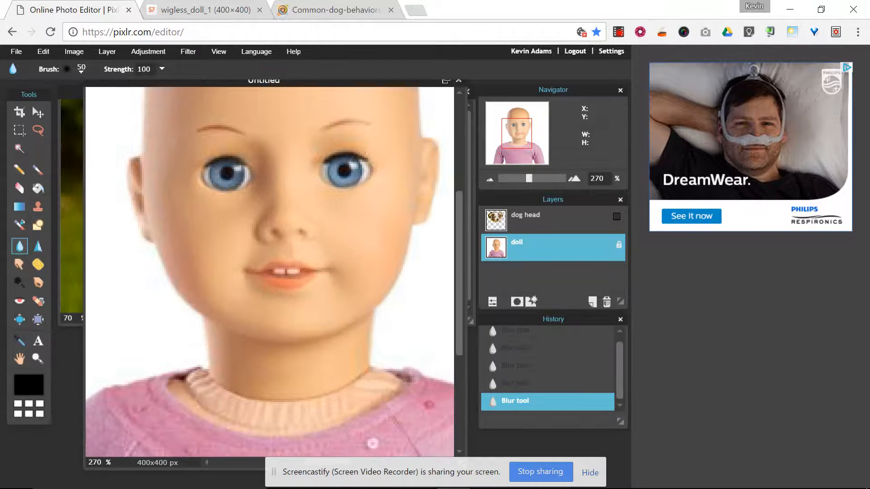
mouse_move(368, 175)
left_mouse_down()
mouse_move(350, 186)
mouse_move(340, 176)
mouse_move(355, 164)
mouse_move(358, 176)
mouse_move(311, 168)
mouse_move(225, 182)
mouse_move(213, 171)
mouse_move(233, 161)
mouse_move(248, 180)
left_mouse_up()
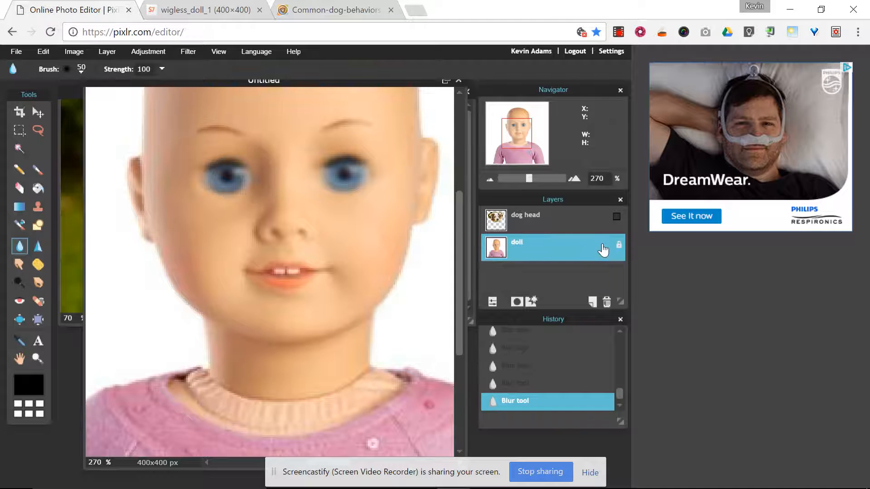
left_click_drag(530, 179, 520, 183)
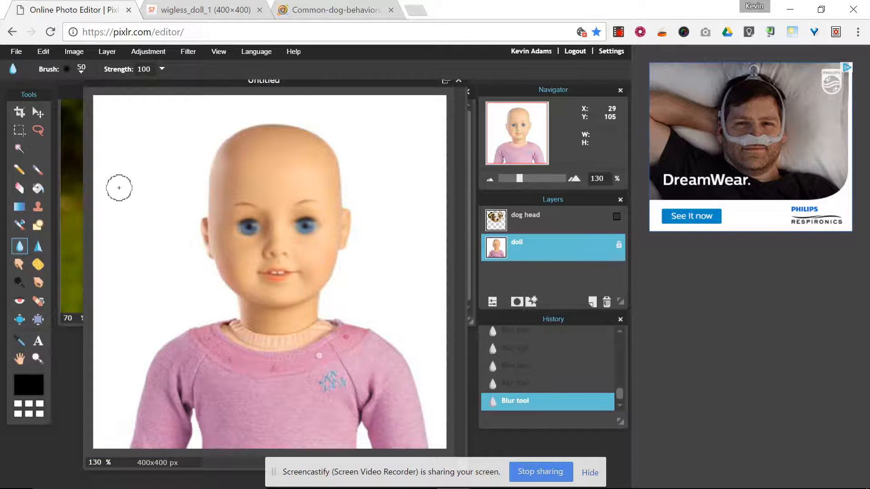
Select a rectangle of about 109 by 35 px around the doll's eyes and copy it onto a new layer
left_click(26, 130)
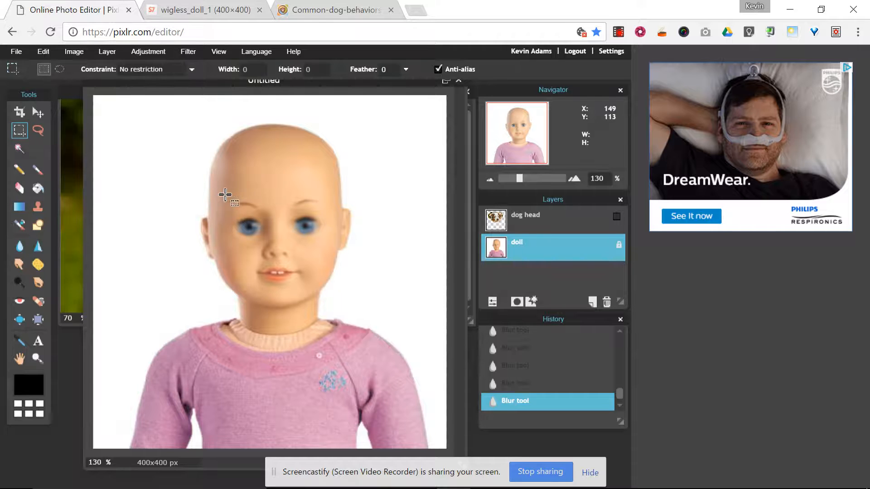
left_click_drag(229, 213, 325, 242)
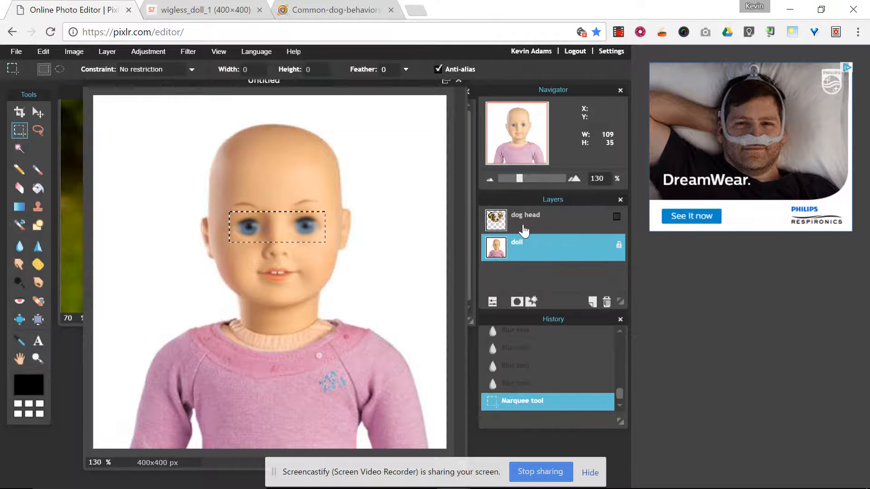
key("ctrl+c")
key("ctrl+v")
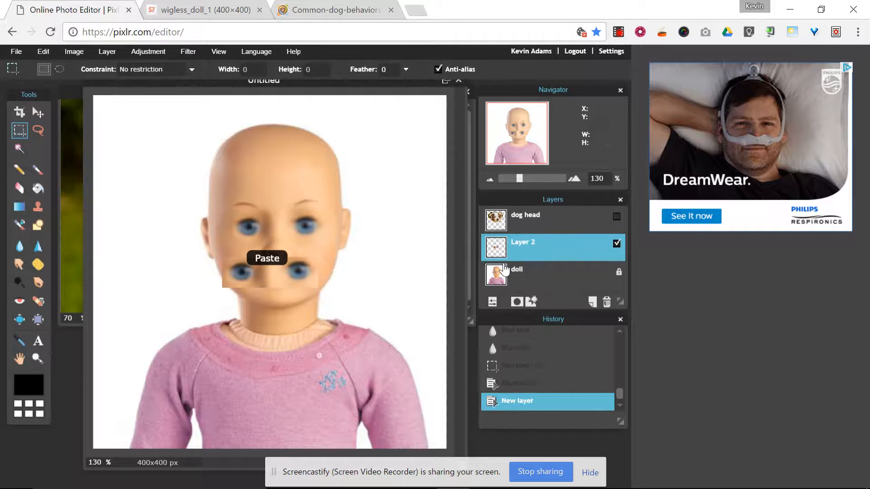
Rename the pasted layer as eyes and place it above the dog head layer
double_click(531, 248)
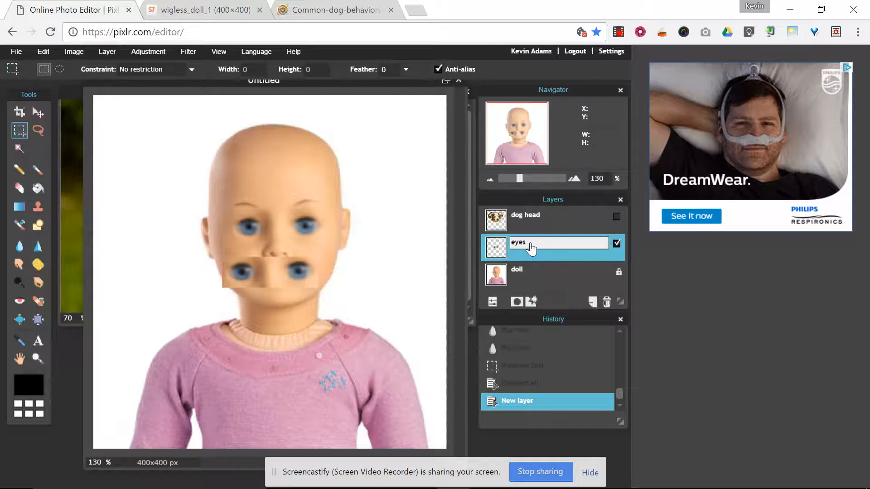
type("eyes")
key("Return")
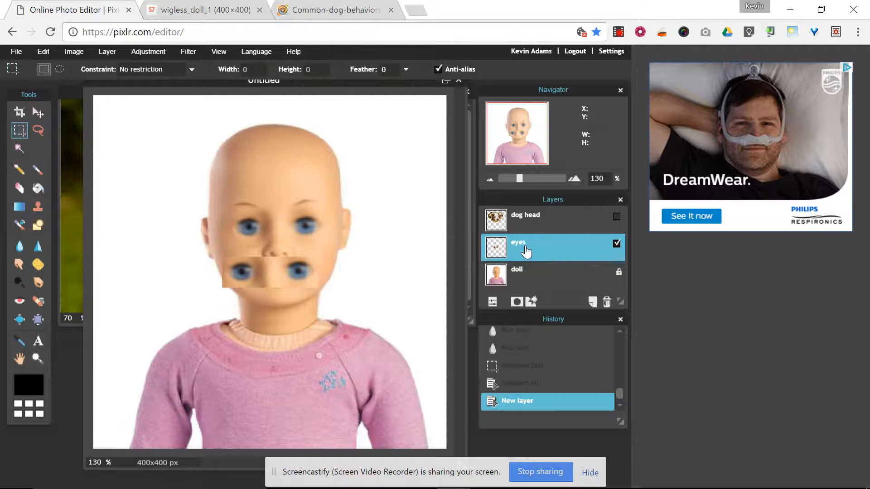
left_click_drag(523, 248, 521, 214)
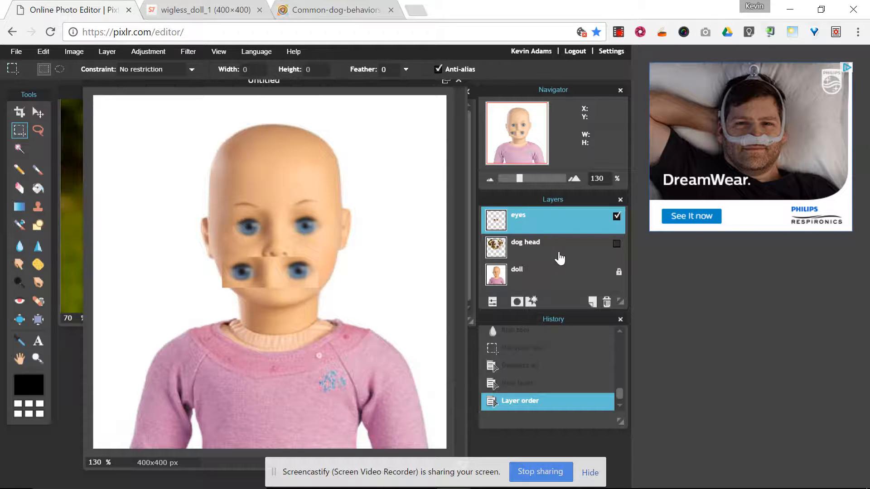
Show the dog head layer and move the pasted doll eyes over the dog's eyes
left_click(617, 245)
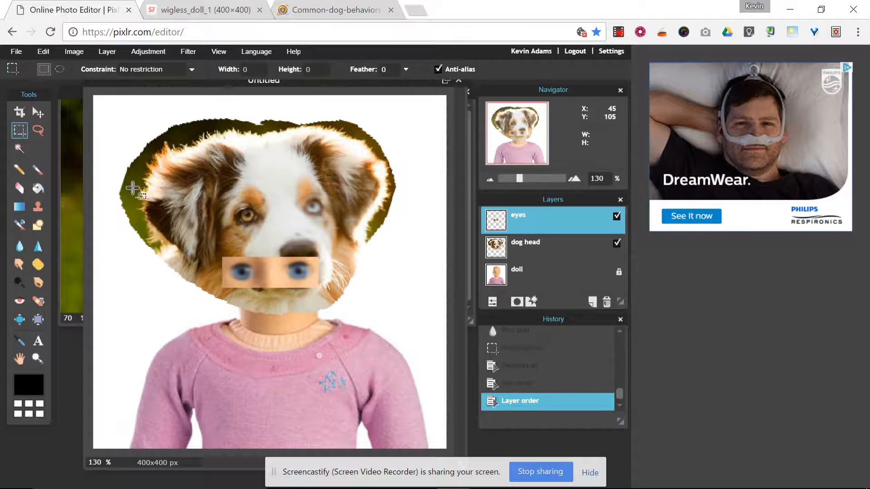
key("v")
left_click_drag(269, 270, 276, 207)
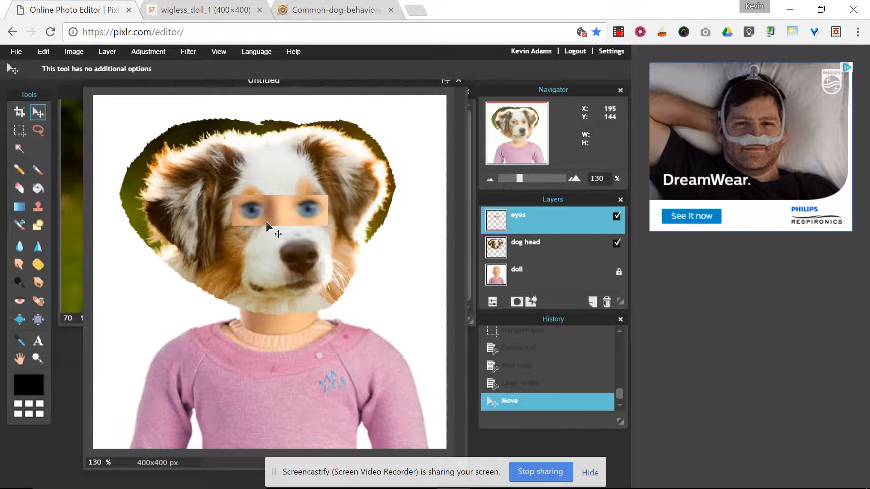
Erase the doll skin between and around the two eyes on the eyes layer with a size 50 brush at 100 opacity
left_click(19, 189)
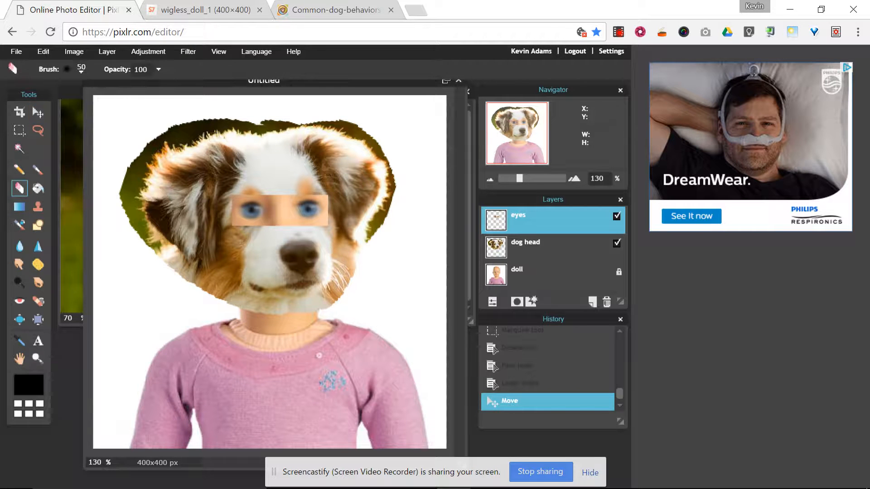
left_click_drag(518, 178, 532, 178)
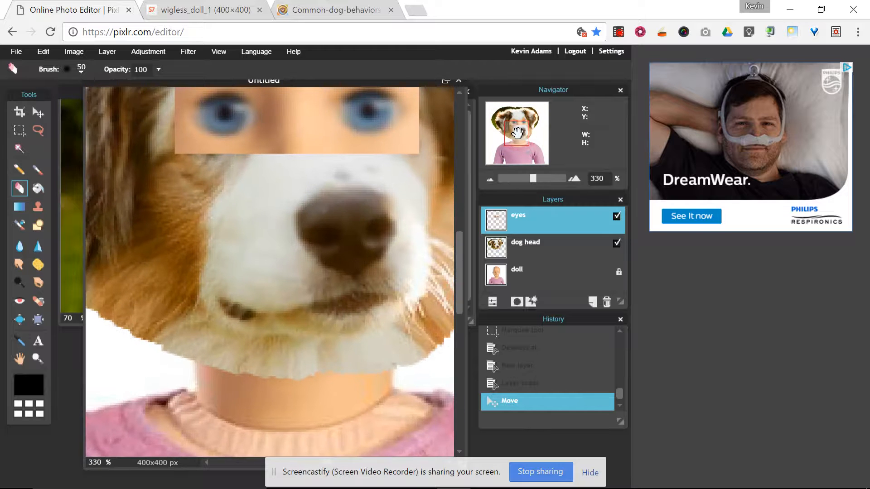
left_click_drag(517, 133, 518, 127)
mouse_move(285, 163)
left_mouse_down()
mouse_move(255, 243)
mouse_move(286, 231)
mouse_move(313, 237)
mouse_move(288, 208)
mouse_move(291, 151)
mouse_move(304, 128)
mouse_move(419, 147)
mouse_move(421, 226)
mouse_move(391, 249)
left_mouse_up()
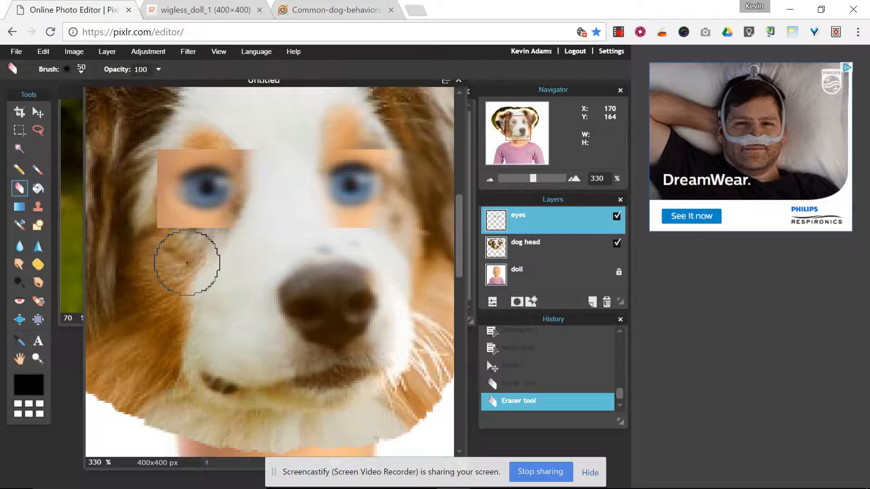
mouse_move(155, 241)
left_mouse_down()
mouse_move(132, 188)
mouse_move(137, 161)
mouse_move(163, 127)
mouse_move(222, 119)
mouse_move(257, 126)
mouse_move(294, 177)
left_mouse_up()
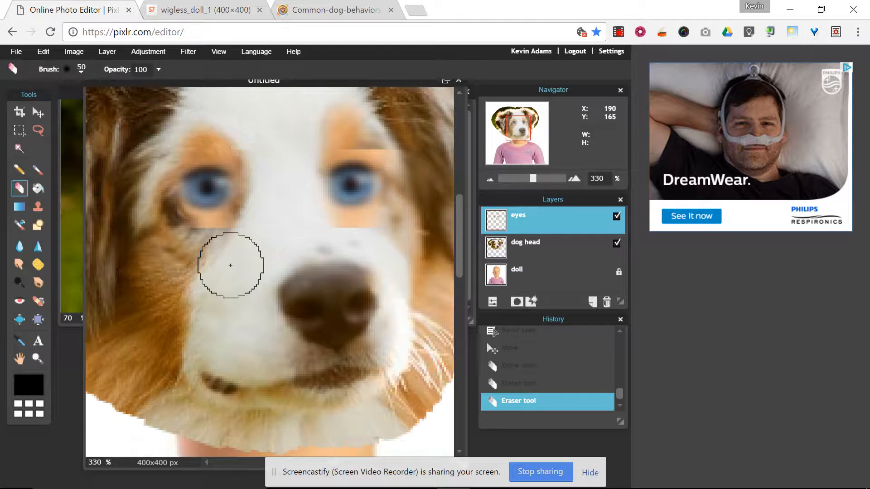
left_click_drag(192, 255, 185, 249)
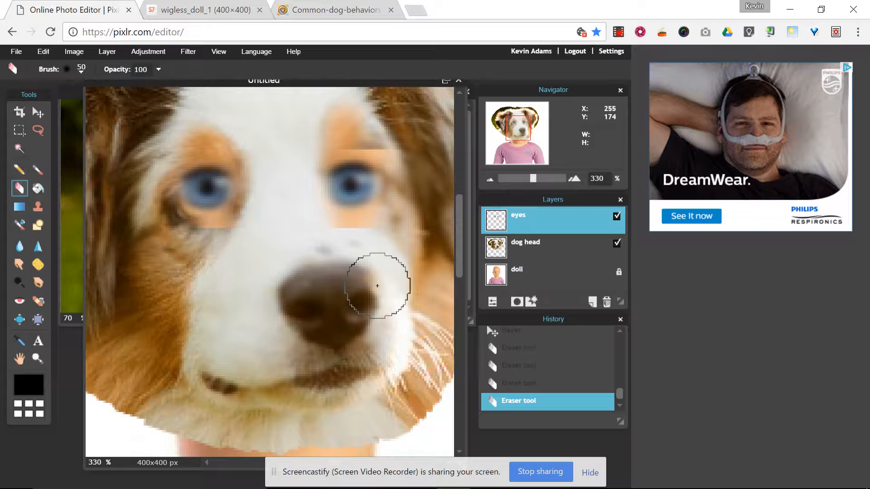
left_click_drag(317, 246, 410, 290)
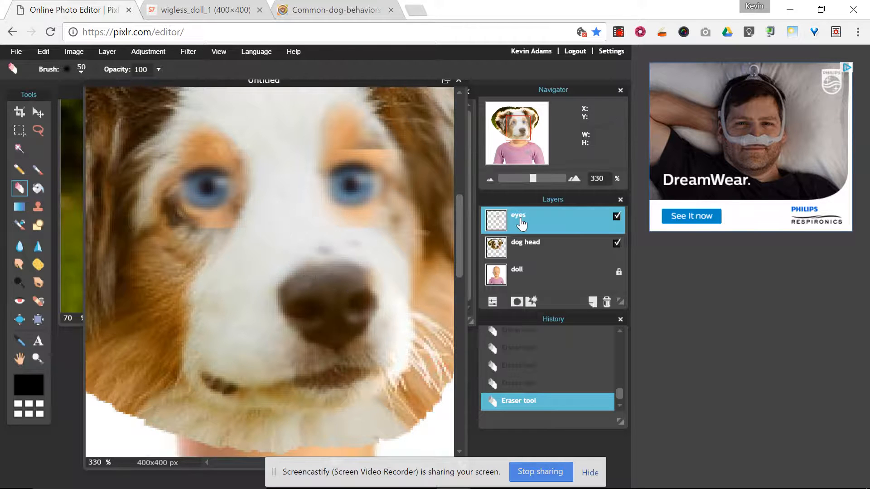
Blur the hard edges of the pasted skin around both eyes on the eyes layer
left_click_drag(532, 181, 532, 183)
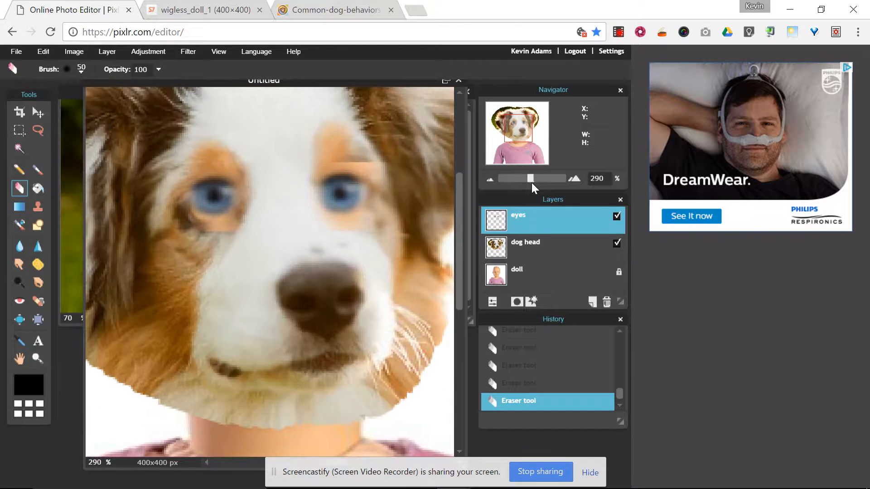
left_click(19, 246)
mouse_move(385, 152)
left_mouse_down()
mouse_move(391, 158)
mouse_move(389, 151)
left_mouse_up()
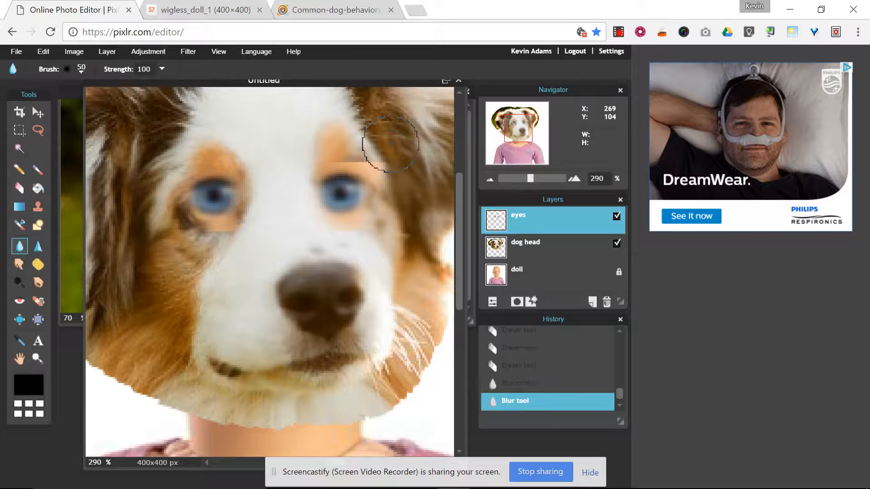
left_click(380, 145)
left_click(378, 141)
left_click(198, 254)
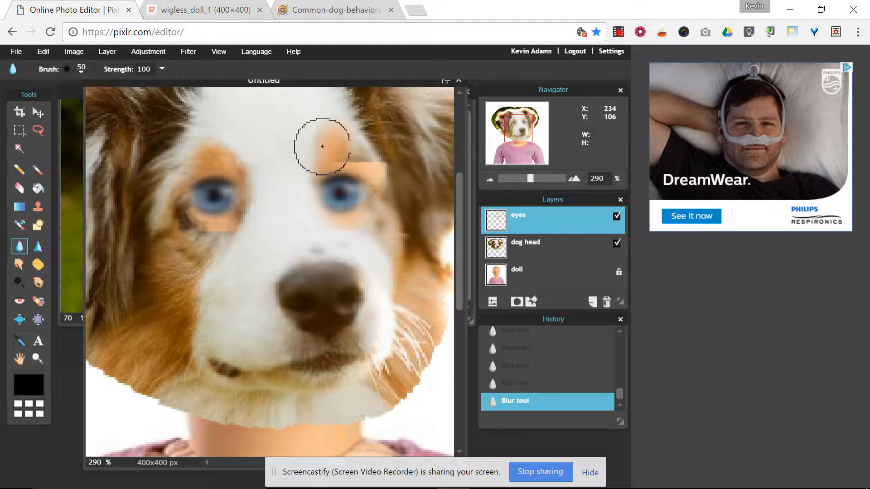
Erase the leftover corner of doll skin at the upper outer edge of the eye on the image's right side
left_click(19, 188)
left_click_drag(427, 136, 423, 147)
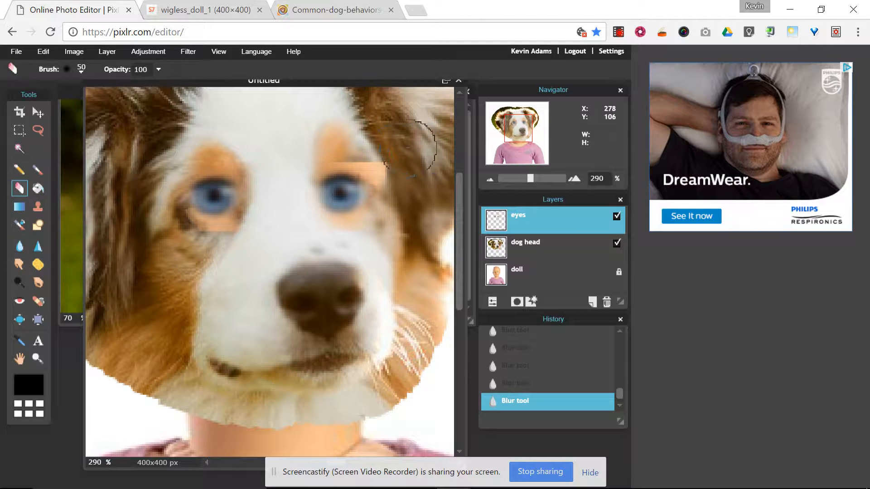
left_click(387, 152)
left_click(383, 146)
left_click(383, 141)
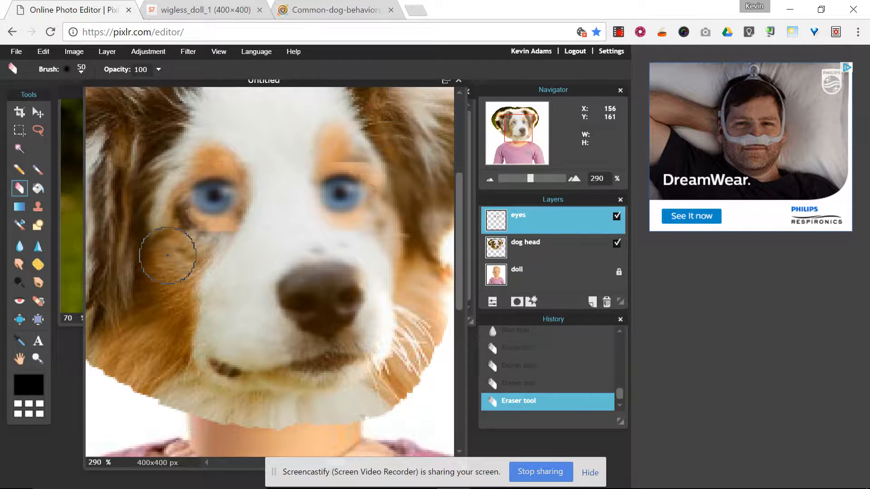
left_click_drag(530, 177, 521, 180)
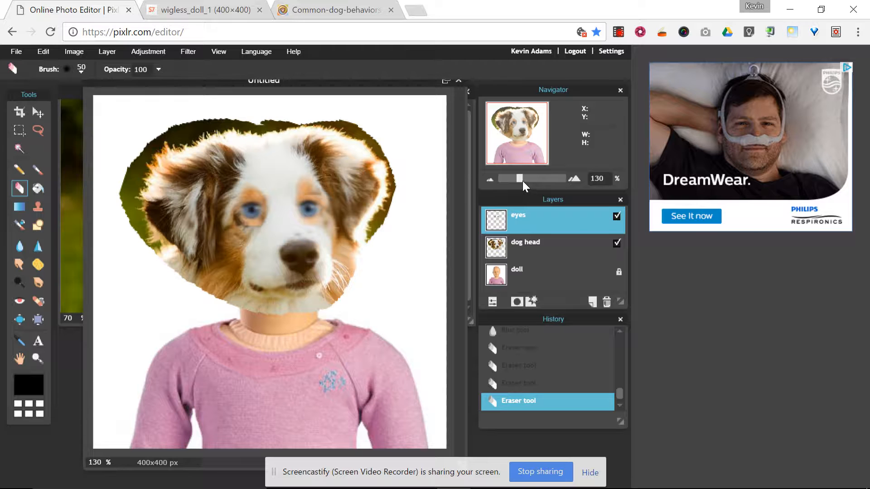
Sharpen the dog head layer's fur along the outer and upper edge of the ear on the image's left side, using size 50 and strength 100
left_click_drag(523, 181, 529, 178)
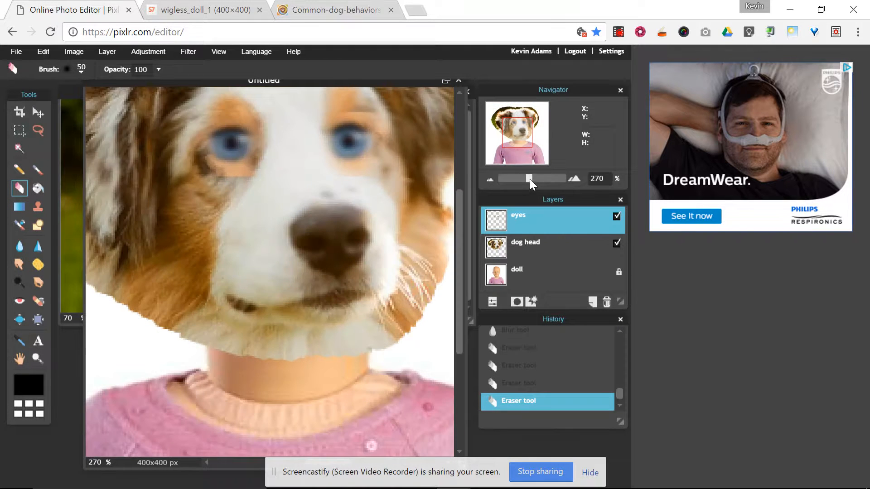
left_click_drag(515, 130, 496, 117)
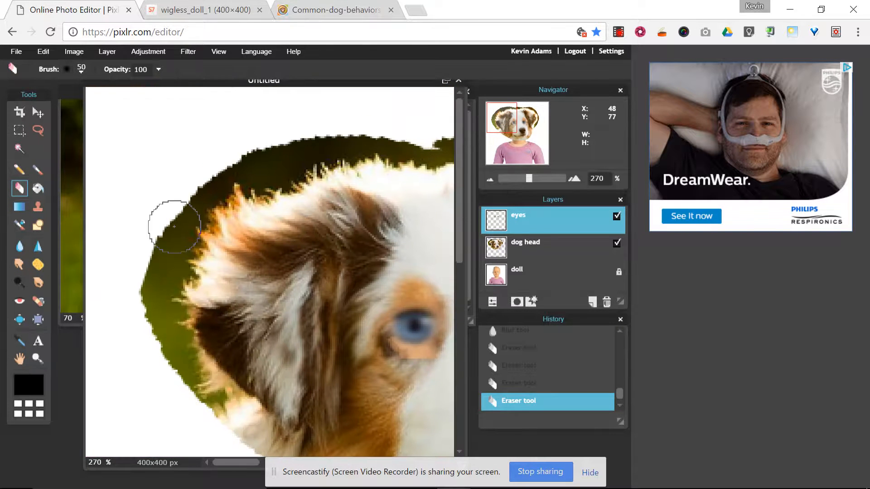
left_click(40, 247)
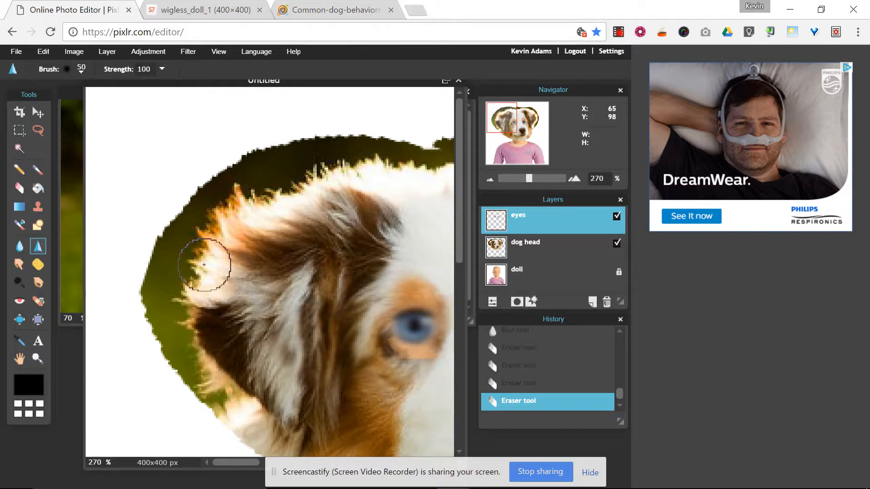
mouse_move(204, 264)
left_mouse_down()
mouse_move(206, 377)
mouse_move(194, 277)
mouse_move(199, 247)
mouse_move(249, 191)
mouse_move(276, 187)
mouse_move(267, 196)
left_mouse_up()
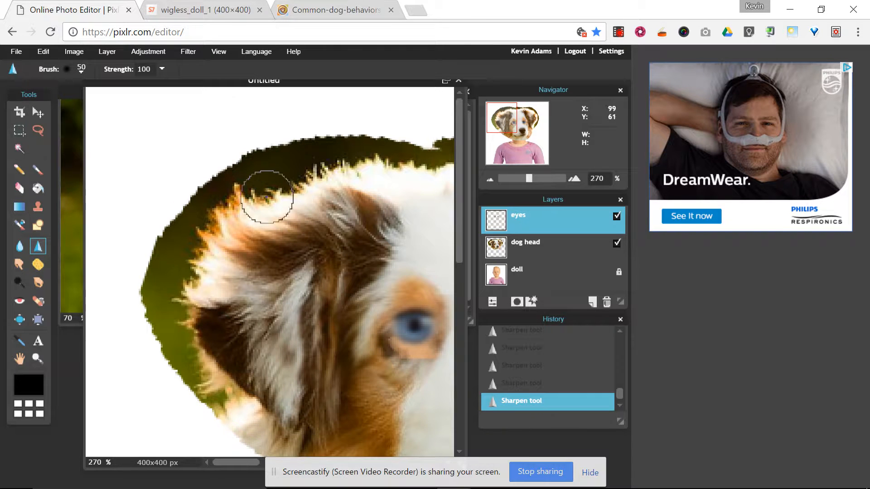
left_click(534, 250)
mouse_move(243, 184)
left_mouse_down()
mouse_move(210, 241)
mouse_move(189, 316)
mouse_move(212, 358)
mouse_move(211, 398)
mouse_move(213, 385)
left_mouse_up()
mouse_move(264, 160)
left_mouse_down()
mouse_move(292, 179)
mouse_move(356, 163)
mouse_move(401, 167)
left_mouse_up()
Sharpen the fur along the top of the head and the ear edge on the image's right side of the dog head layer
left_click_drag(511, 125, 524, 125)
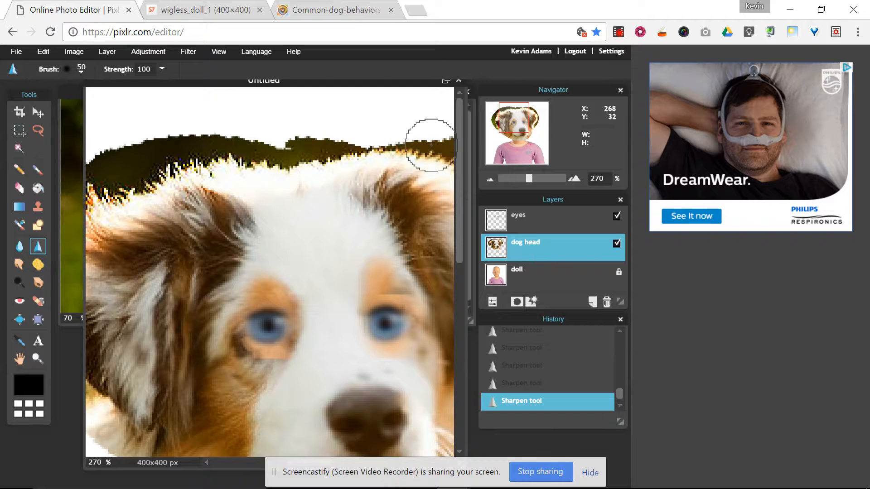
left_click_drag(509, 123, 520, 122)
mouse_move(287, 159)
left_mouse_down()
mouse_move(337, 175)
mouse_move(363, 197)
left_mouse_up()
mouse_move(371, 206)
left_mouse_down()
mouse_move(398, 238)
mouse_move(400, 258)
mouse_move(398, 301)
mouse_move(374, 361)
mouse_move(380, 326)
left_mouse_up()
Sharpen the dog's fur around the eye on the image's left side on the dog head layer
left_click_drag(521, 124, 512, 129)
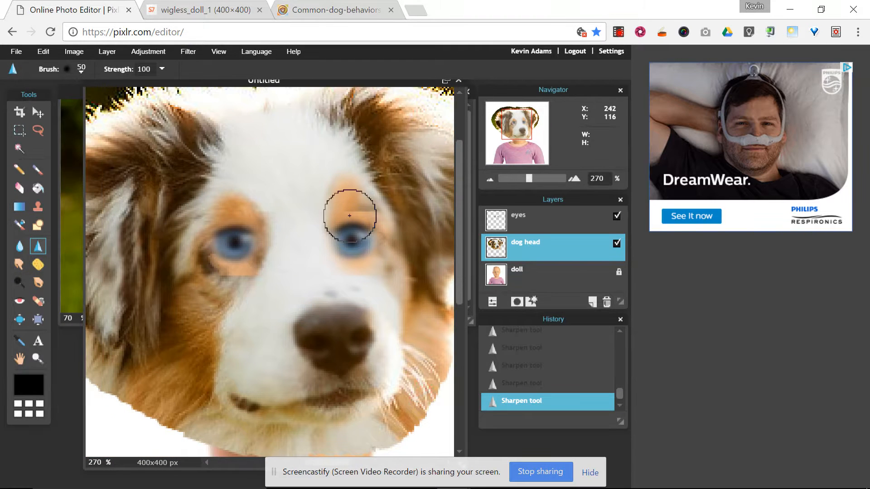
left_click_drag(349, 217, 341, 204)
mouse_move(225, 206)
left_mouse_down()
mouse_move(206, 258)
mouse_move(212, 276)
mouse_move(229, 282)
left_mouse_up()
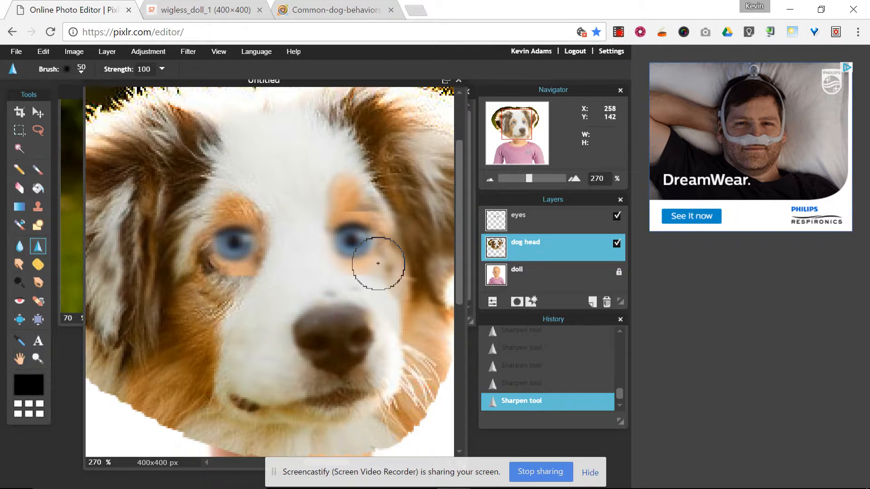
Try sharpening the dog's fur around and above the eye on the image's right side, and undo those strokes
mouse_move(374, 258)
left_mouse_down()
mouse_move(392, 210)
mouse_move(373, 187)
mouse_move(349, 199)
left_mouse_up()
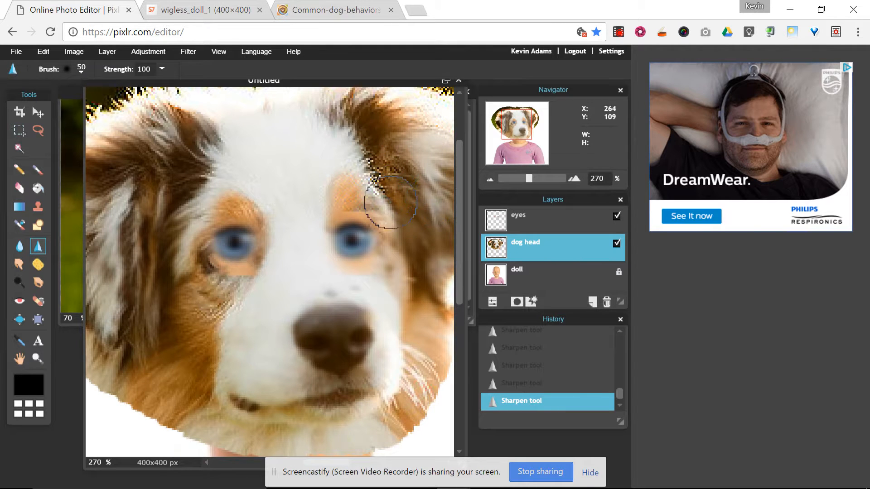
key("ctrl+z")
key("ctrl+z")
key("ctrl+z")
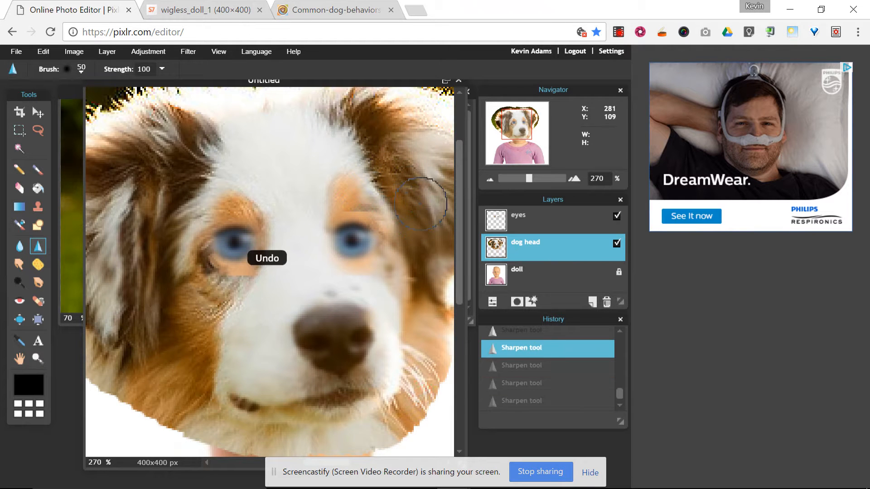
mouse_move(384, 194)
left_mouse_down()
mouse_move(371, 190)
mouse_move(396, 200)
left_mouse_up()
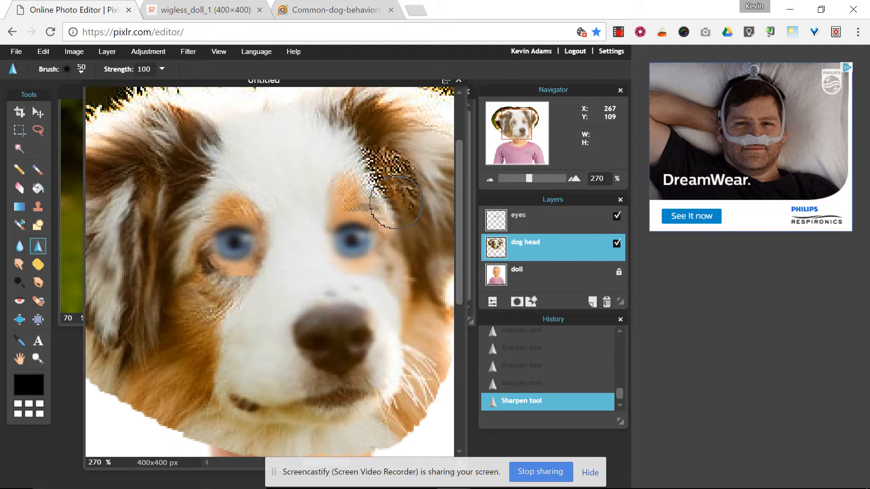
key("ctrl+z")
key("ctrl+z")
key("ctrl+z")
key("ctrl+z")
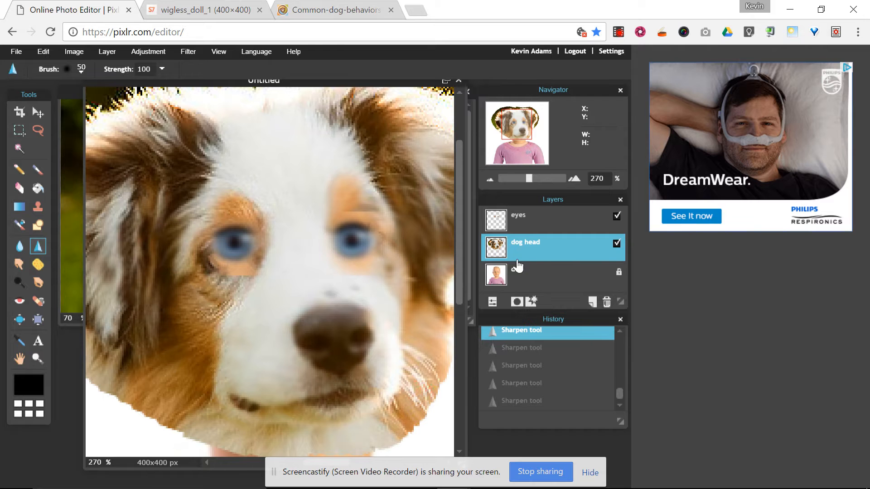
Hide the dog head layer briefly to check the doll face beneath it, and show it again
left_click(617, 245)
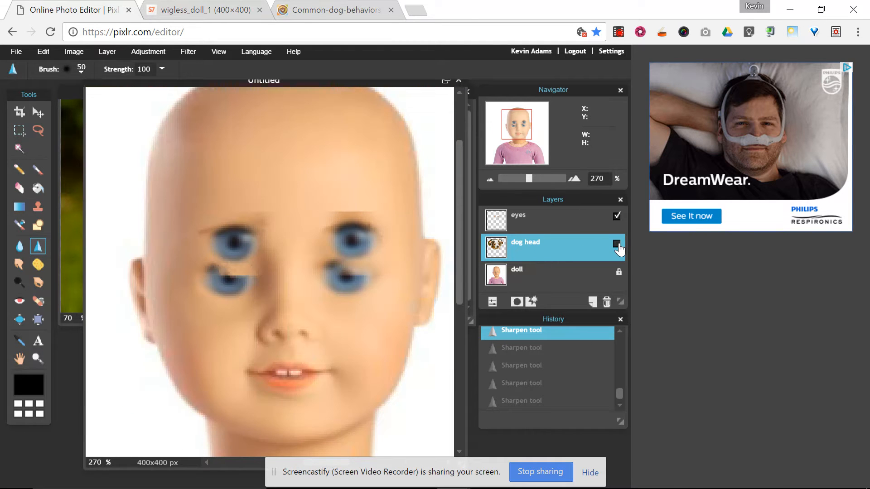
left_click(617, 245)
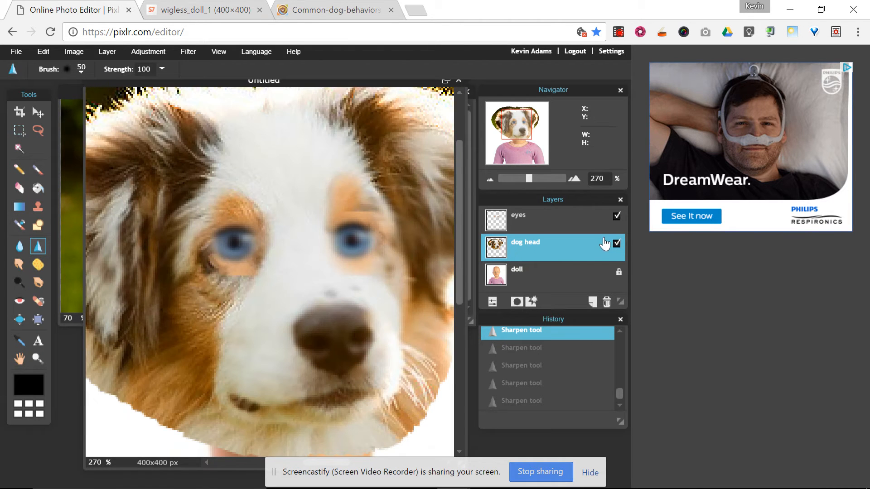